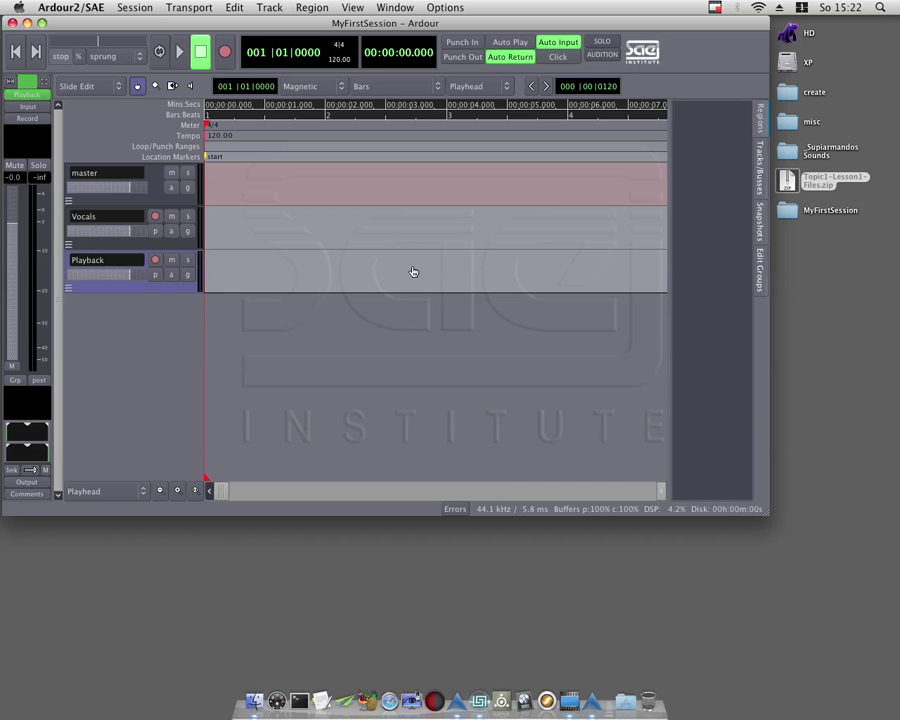
Step: Look through the session import options in the menu bar, then dismiss them without importing
click(134, 7)
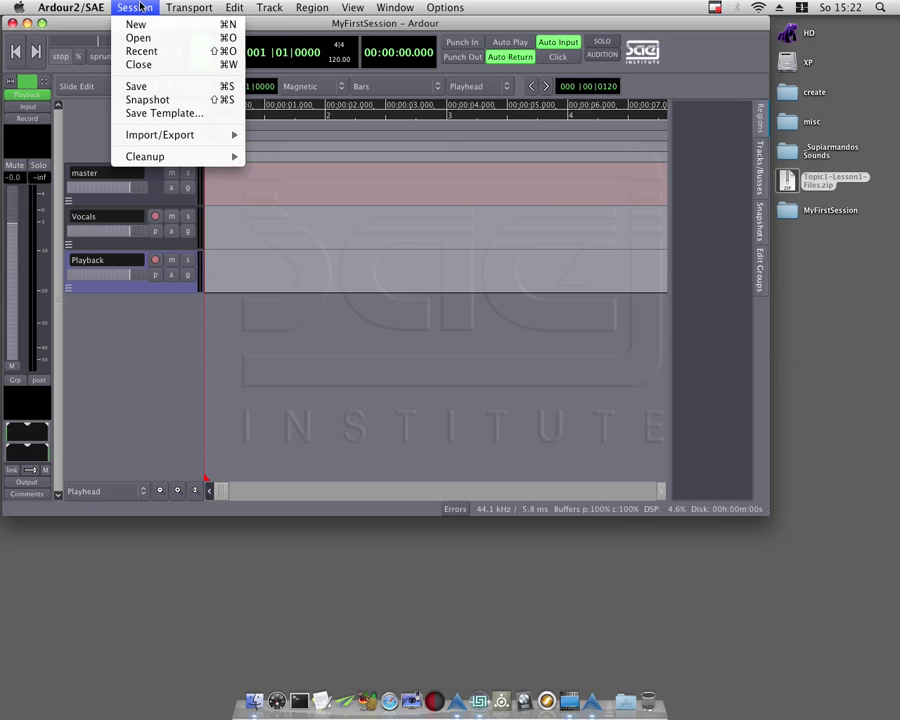
mouse_move(156, 135)
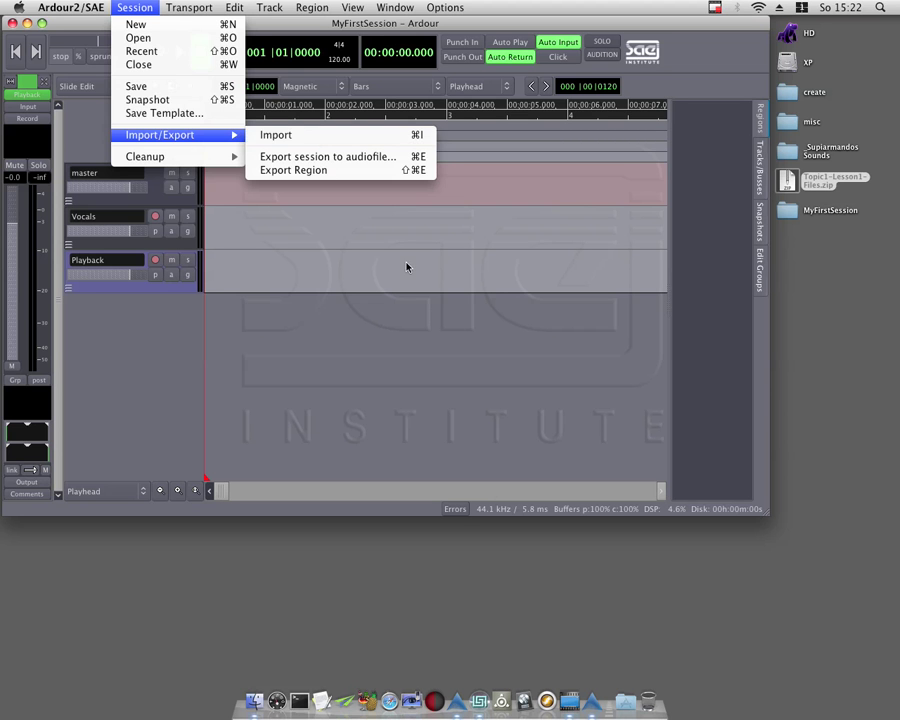
click(725, 190)
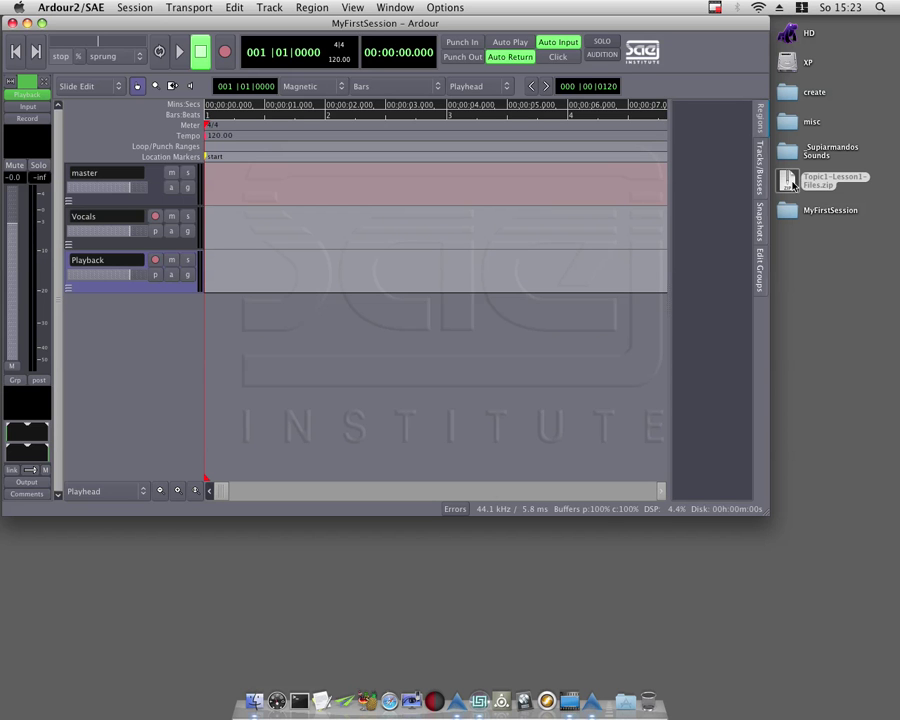
Step: Unzip Topic1-Lesson1-Files.zip and open the extracted Topic1-Lesson1-Files folder
double_click(796, 183)
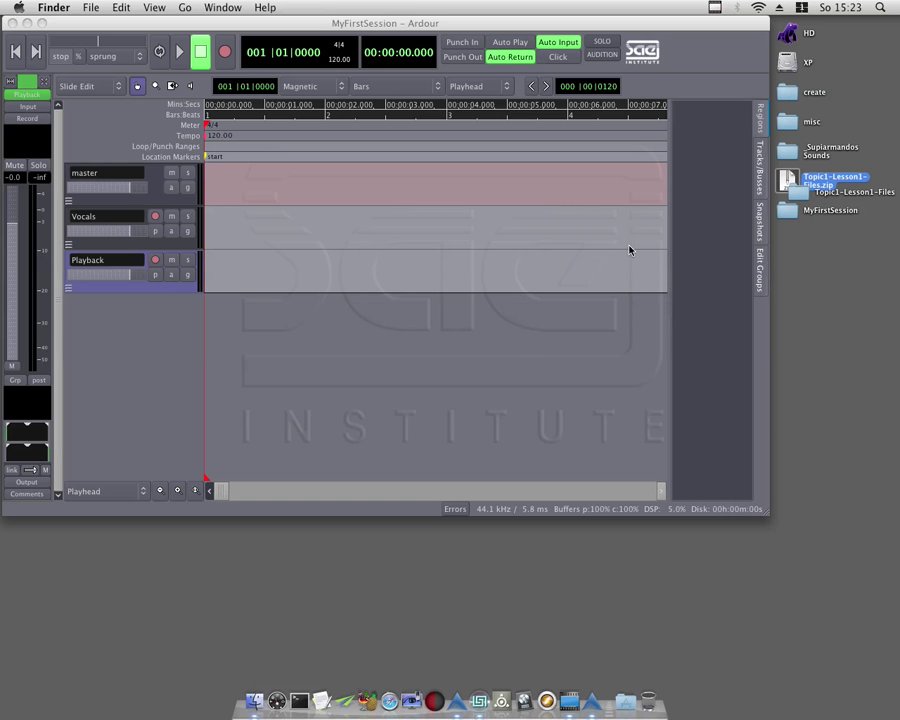
click(800, 199)
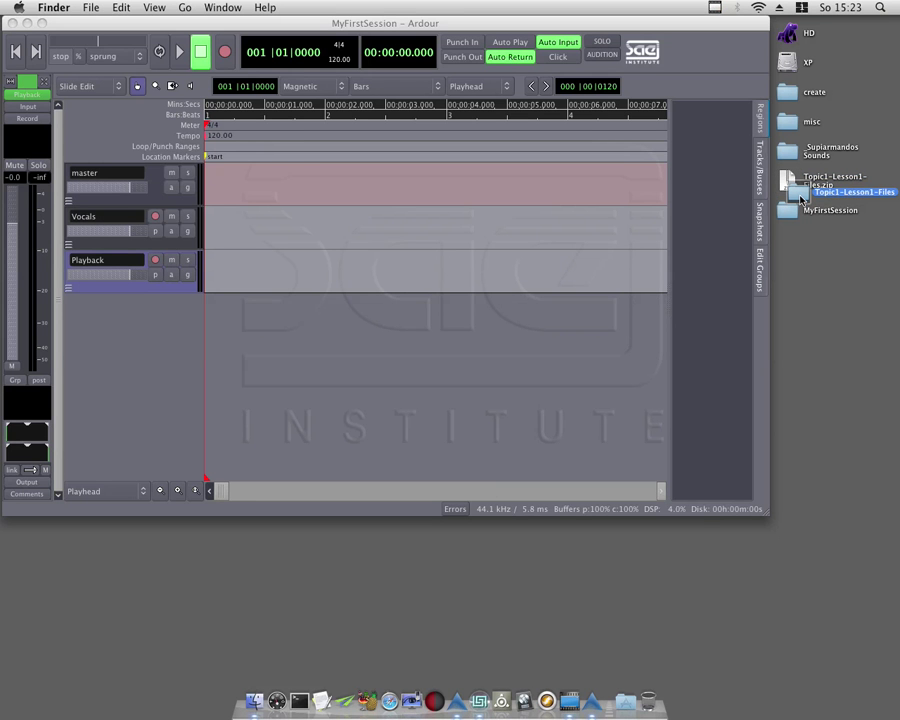
double_click(800, 199)
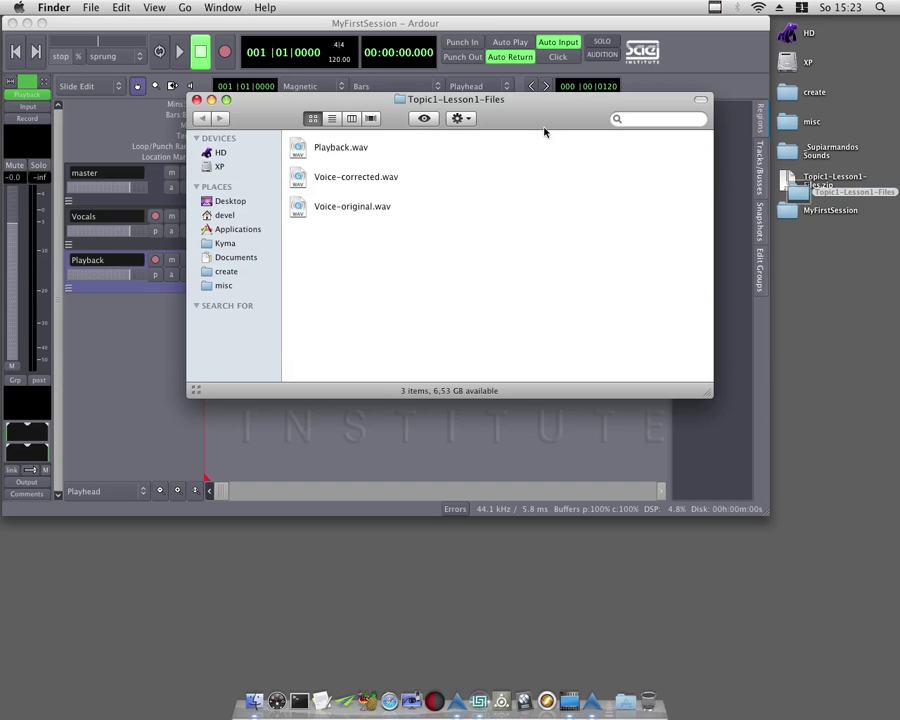
Step: Lower the folder window, check the three WAV files, and open Playback.wav in QuickTime Player
drag(537, 122, 541, 196)
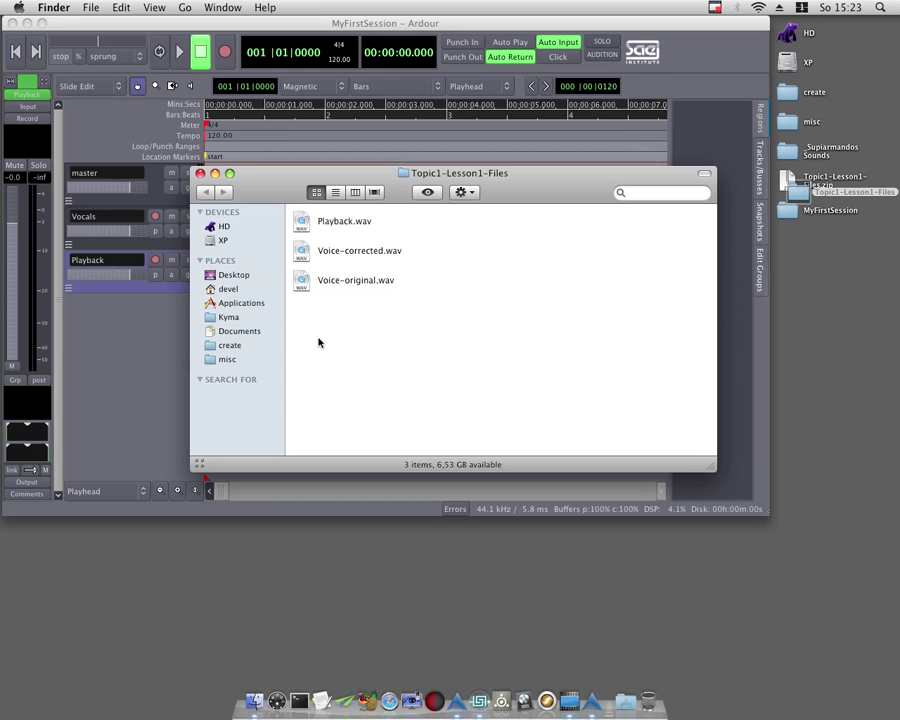
click(298, 291)
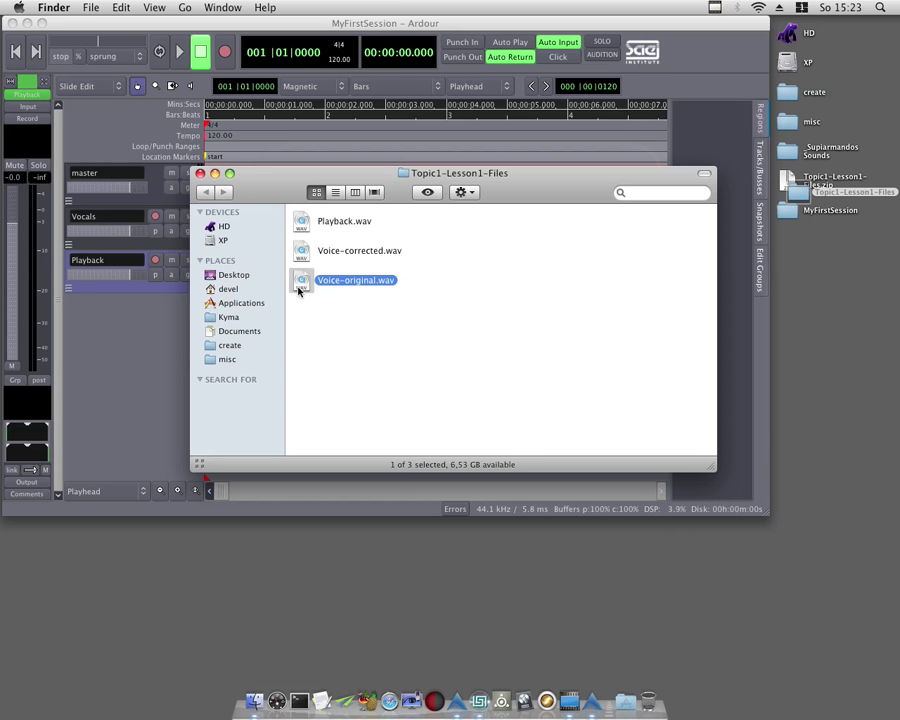
click(301, 255)
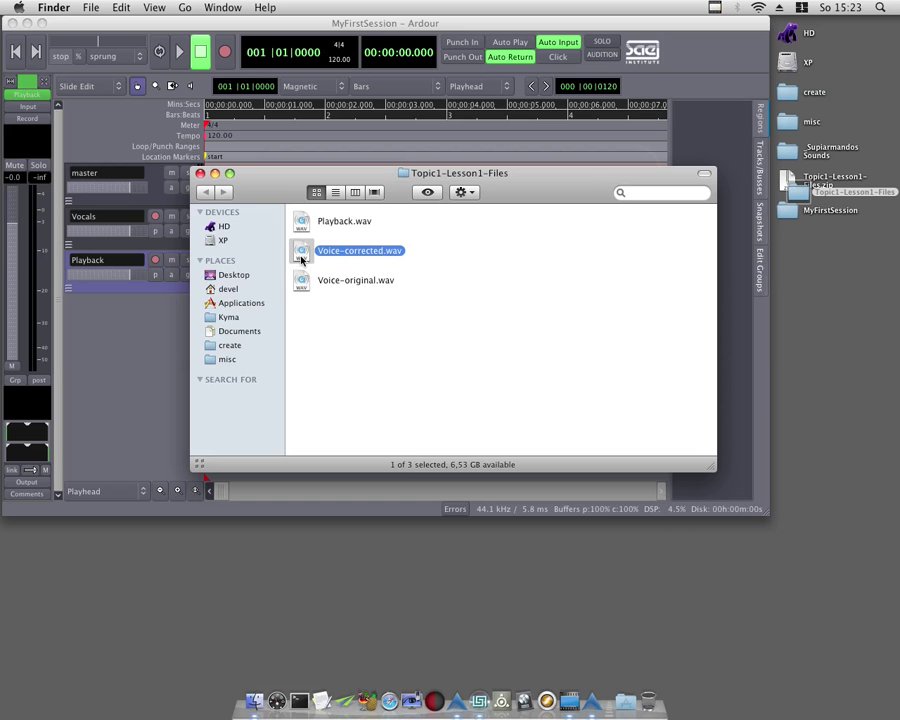
click(300, 223)
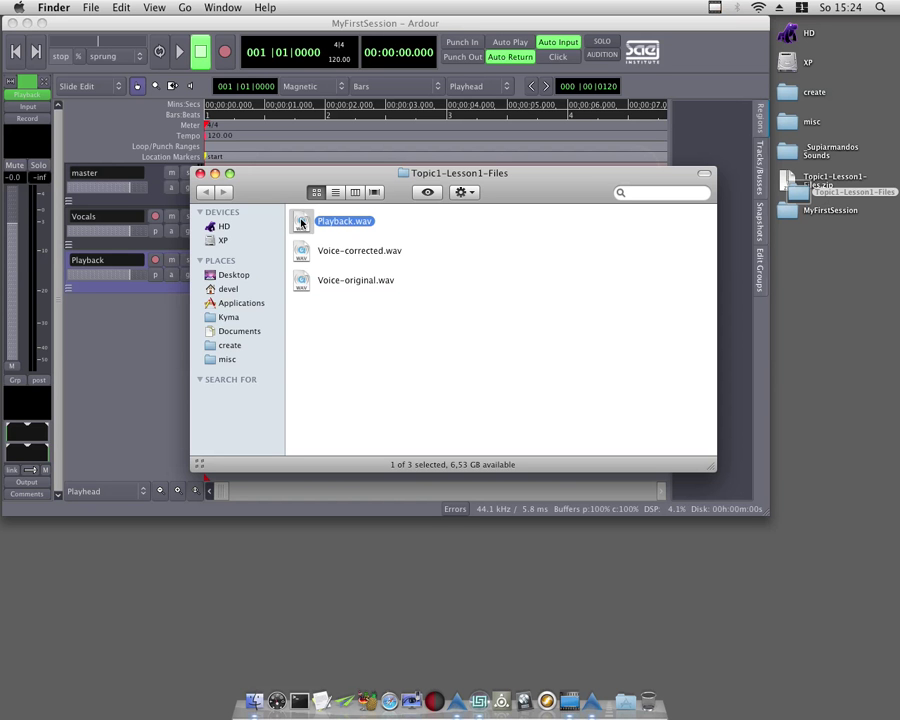
double_click(301, 223)
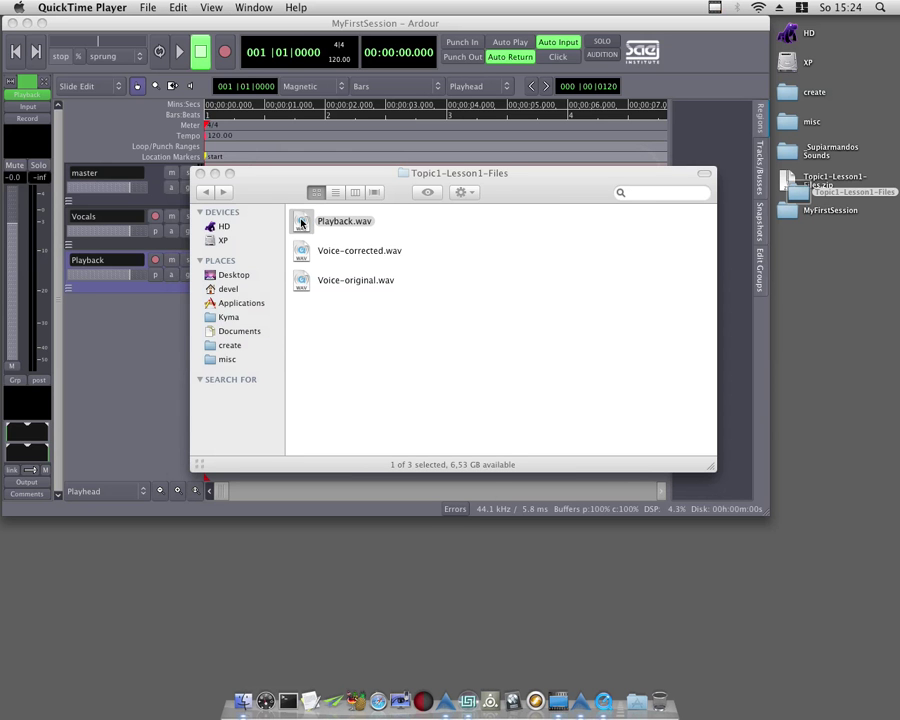
Step: Move the player window lower and start Playback.wav from the beginning
drag(176, 38, 480, 555)
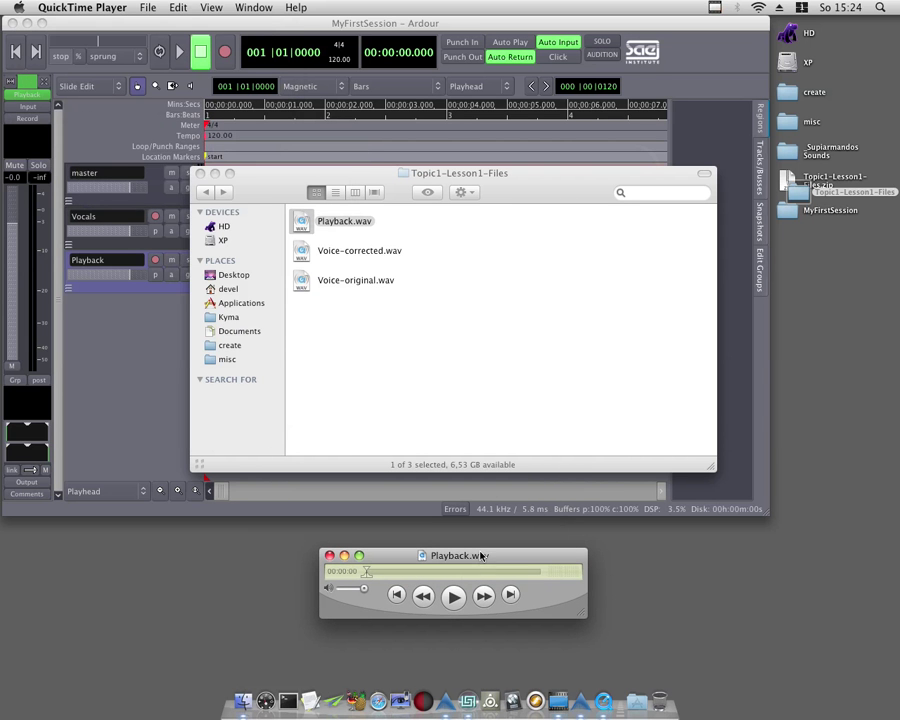
mouse_move(368, 574)
mouse_down()
mouse_move(469, 572)
mouse_move(364, 575)
mouse_up()
click(459, 603)
Step: Turn the volume down, jump ahead to 00:01:41, and pause playback at 00:02:14
drag(359, 591, 350, 593)
drag(352, 591, 471, 572)
drag(345, 590, 351, 589)
click(477, 573)
drag(491, 572, 491, 572)
click(353, 590)
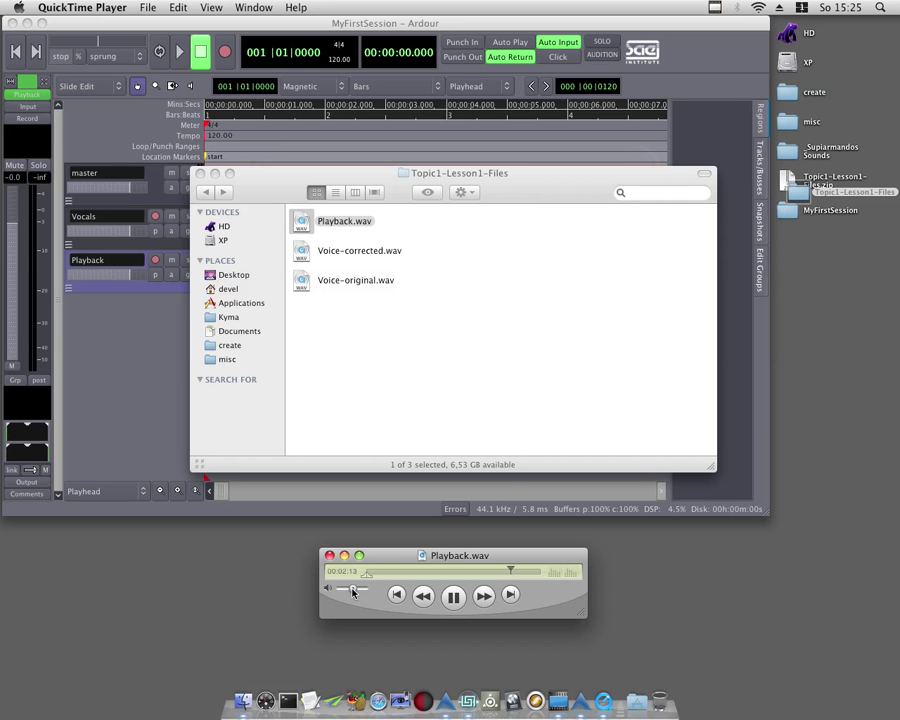
click(454, 598)
click(18, 9)
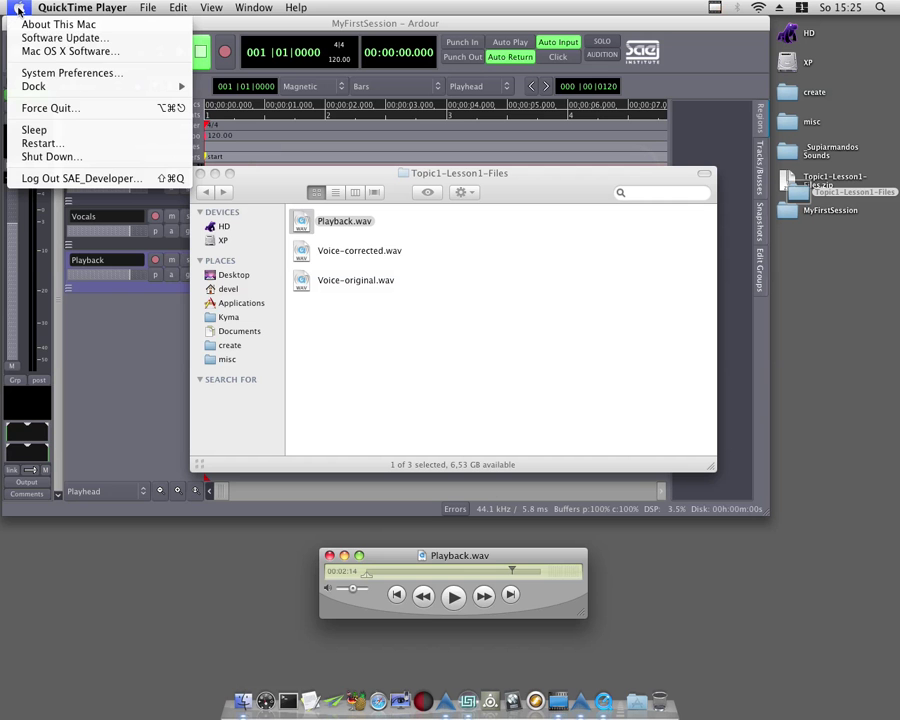
click(101, 78)
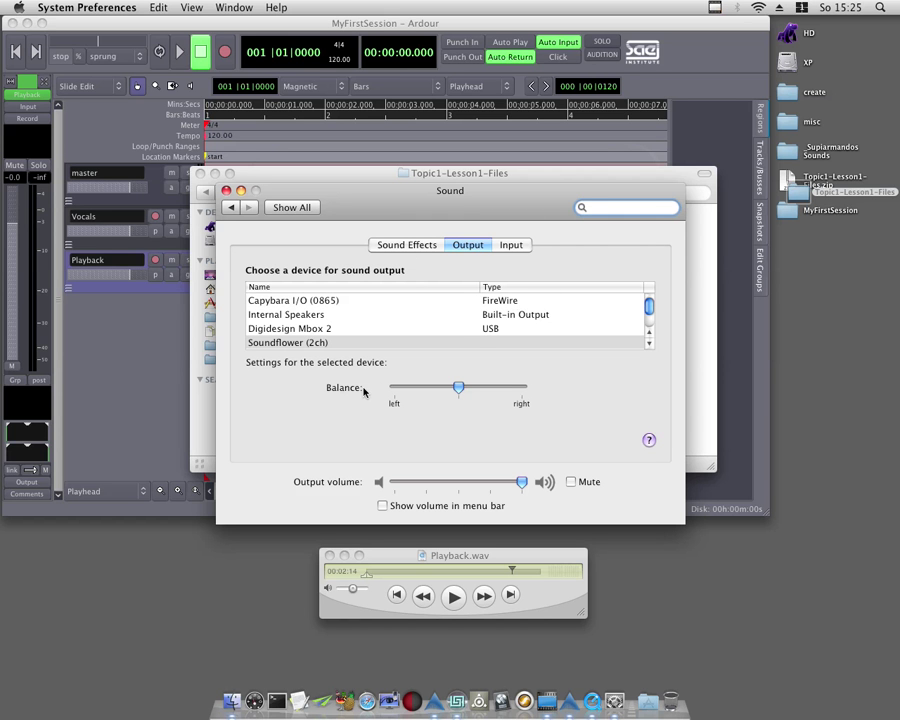
click(57, 6)
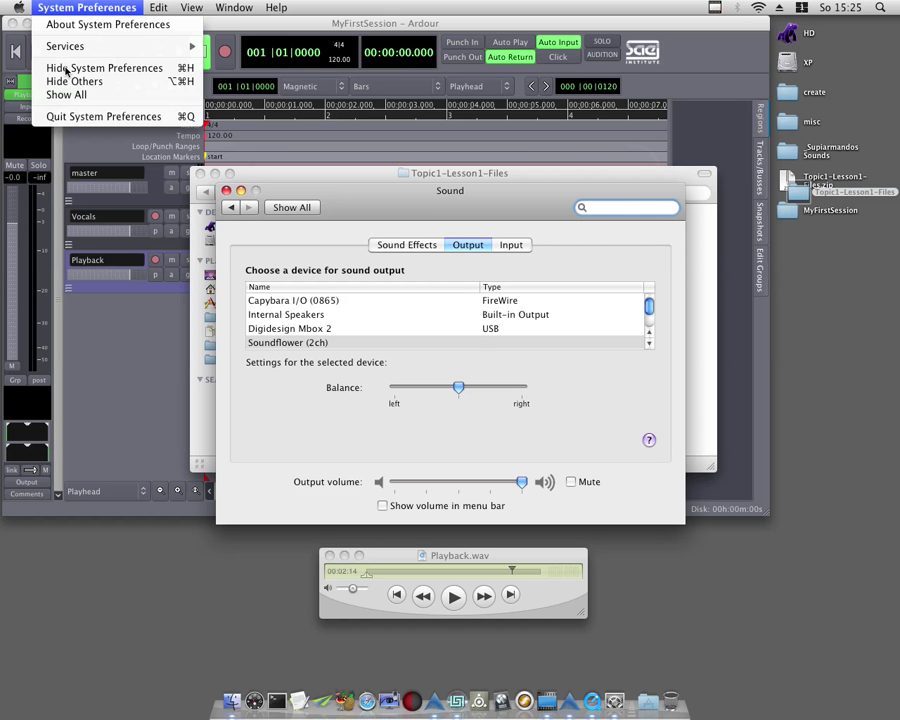
click(70, 116)
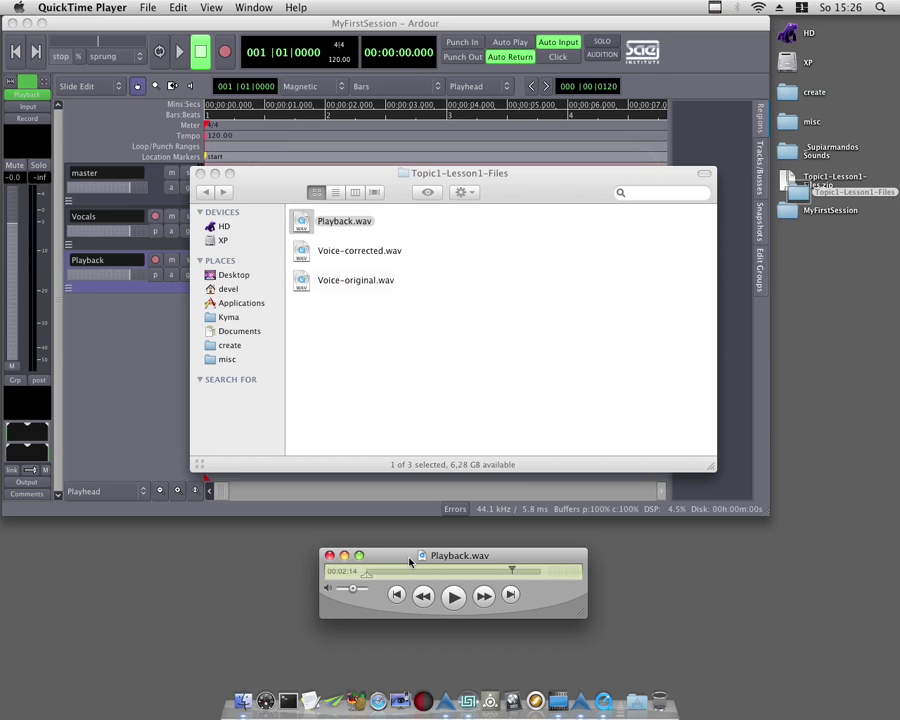
Step: Open the QuickTime Player menu to reach the Quit option
click(93, 5)
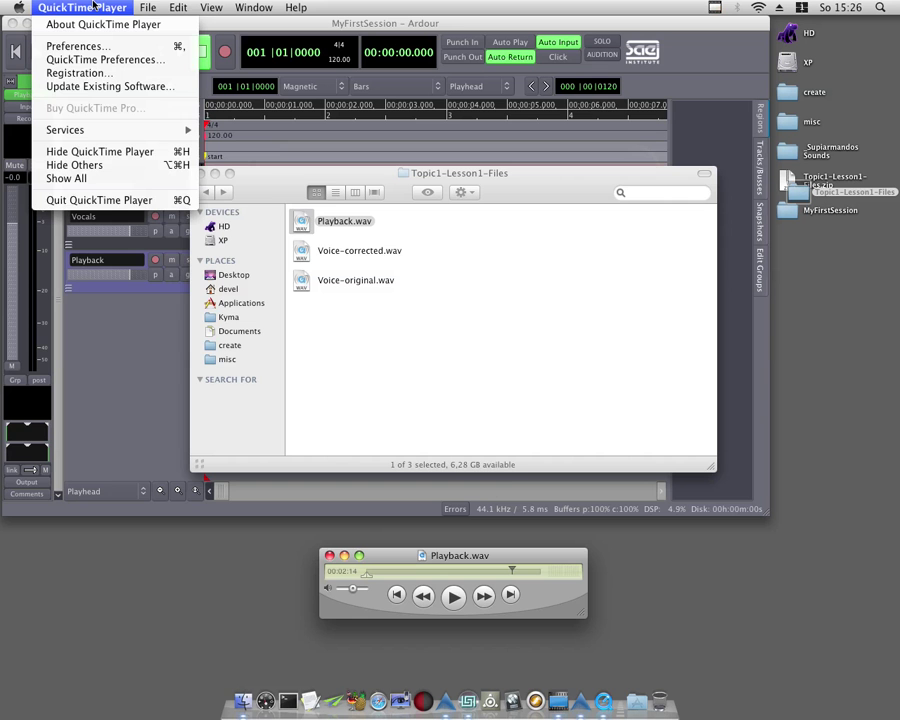
Step: Quit QuickTime Player, move the lesson files window lower, and switch it to column view
click(100, 200)
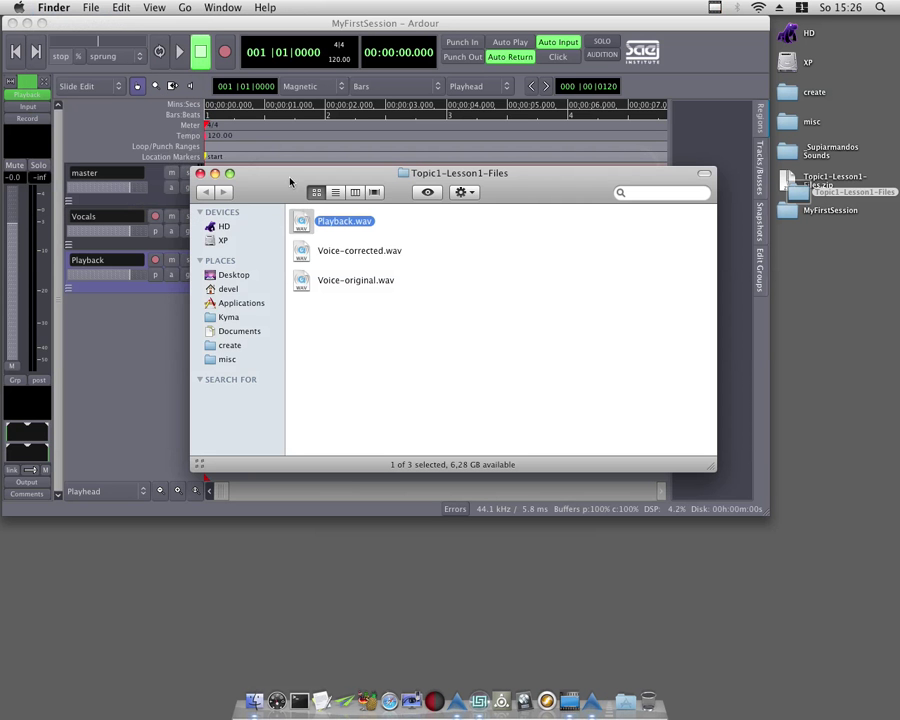
drag(276, 187, 302, 299)
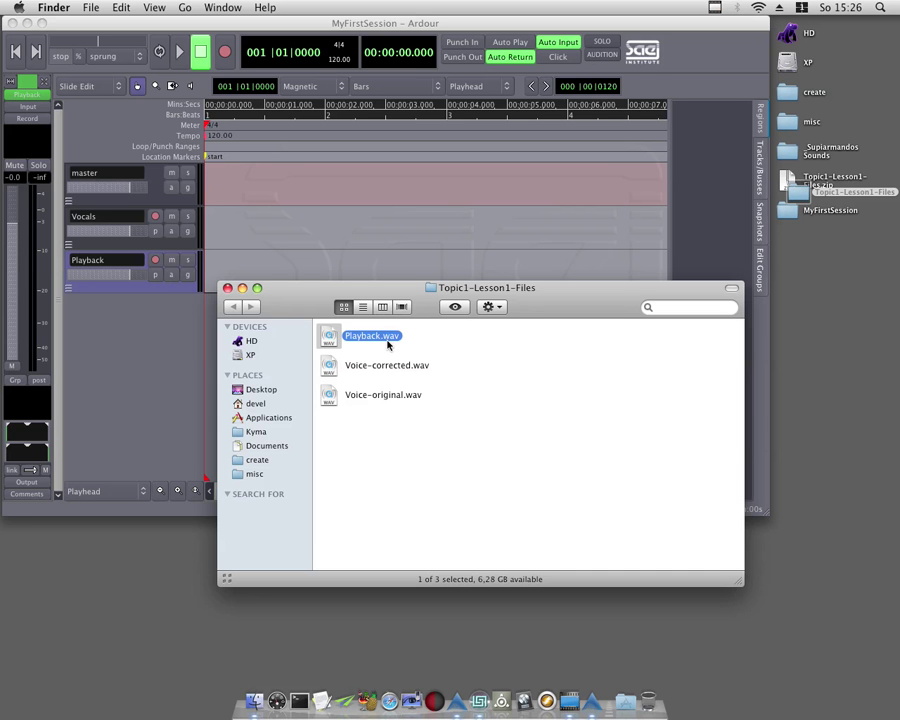
click(382, 307)
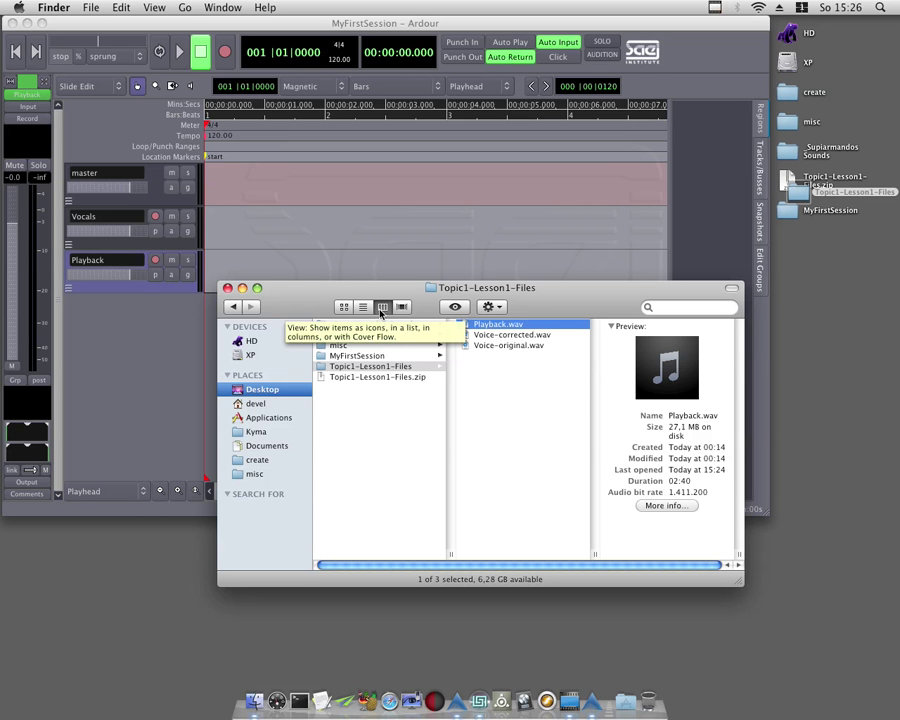
Step: Check each WAV file's details, then play and stop the Playback.wav preview
key(Down)
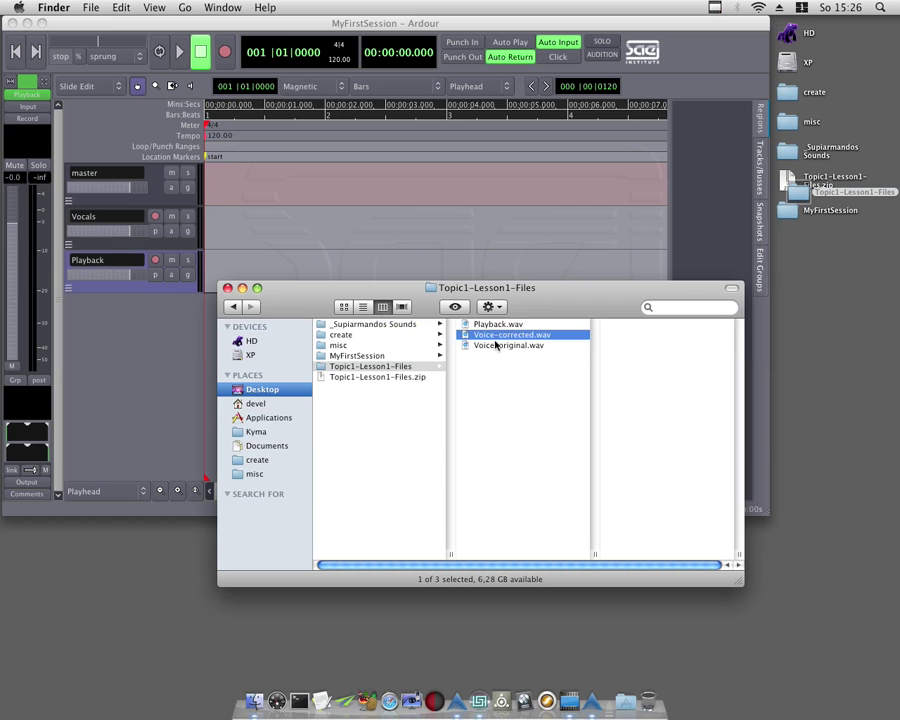
click(497, 346)
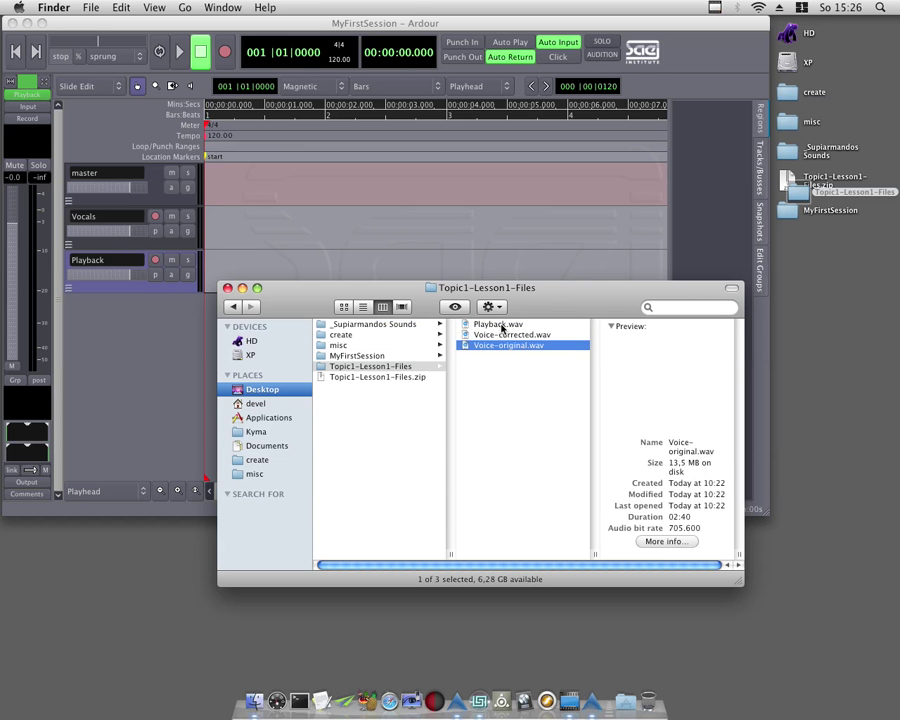
click(503, 326)
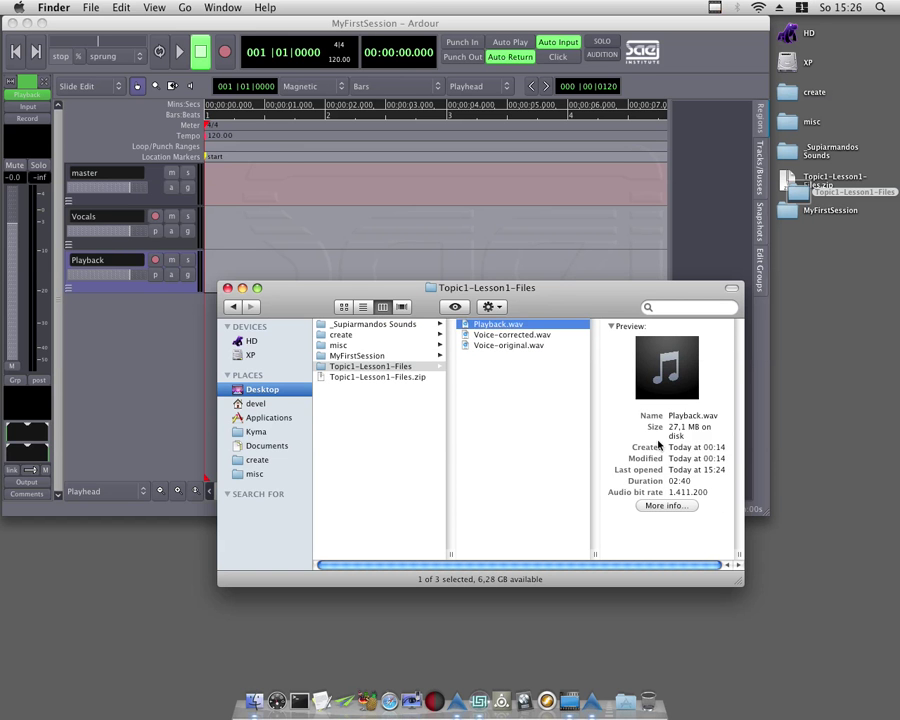
mouse_move(693, 383)
click(667, 370)
click(668, 372)
Step: Return the folder to icon view and shift the window down and right
click(344, 307)
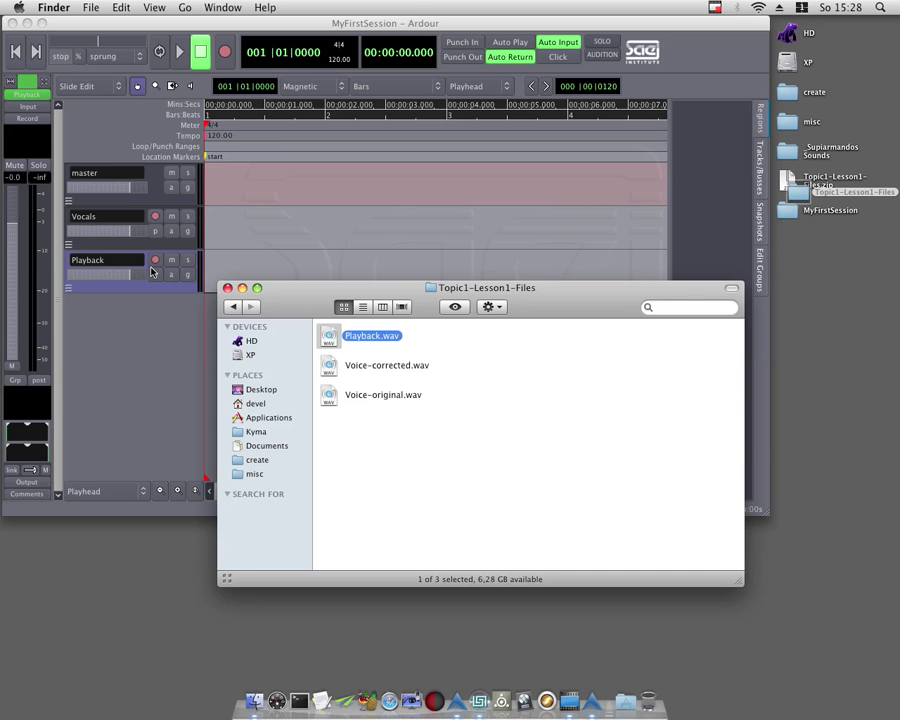
drag(306, 302, 438, 391)
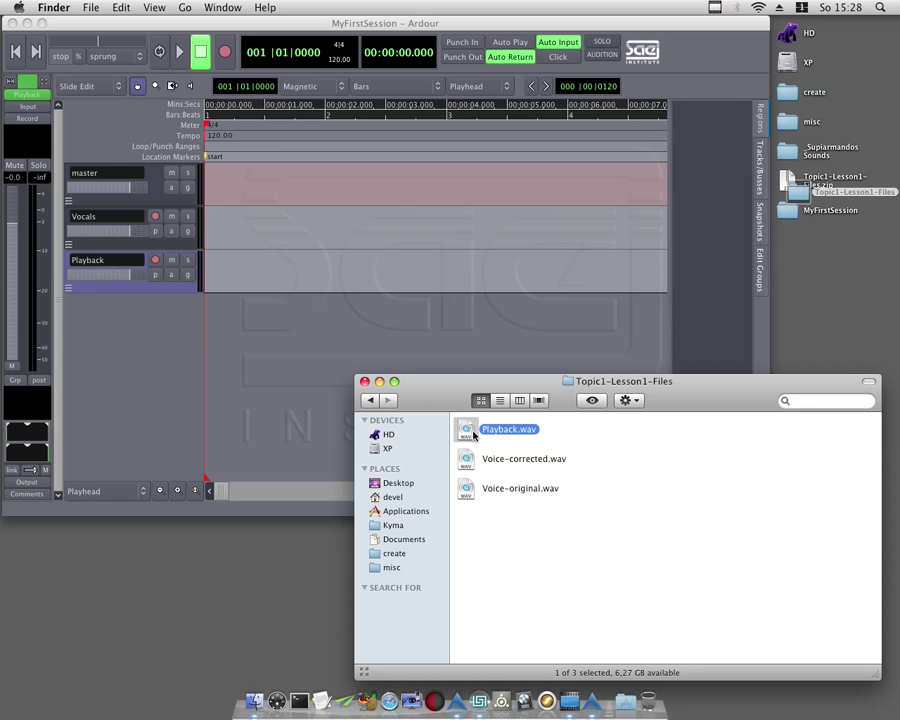
Step: Drag Playback.wav from Finder onto Ardour's Playback track to import it
drag(474, 434, 254, 274)
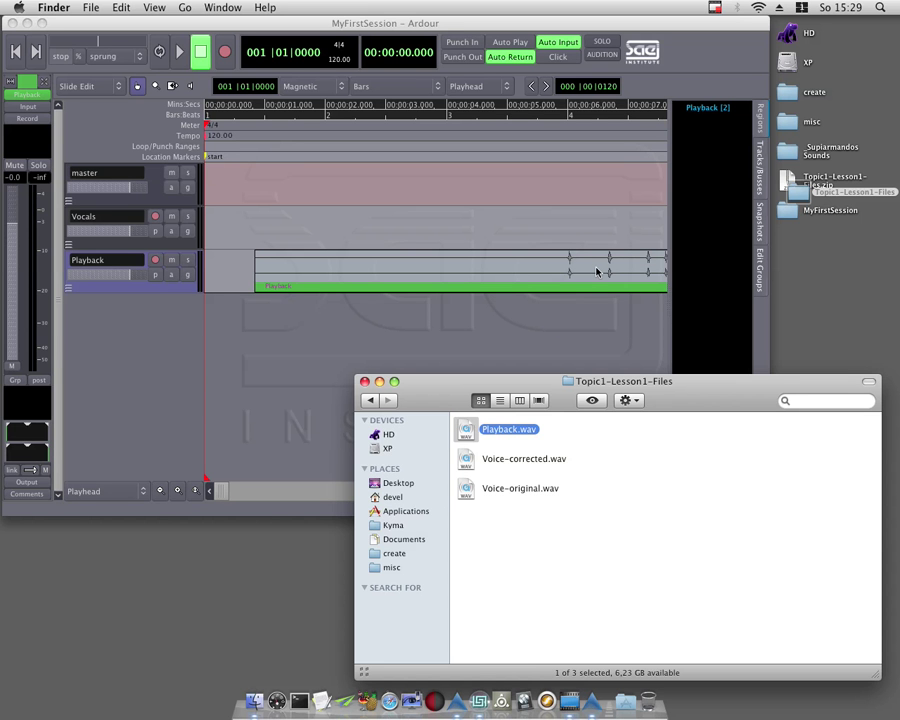
Step: Close the lesson files window and select the Playback region in Ardour
click(365, 381)
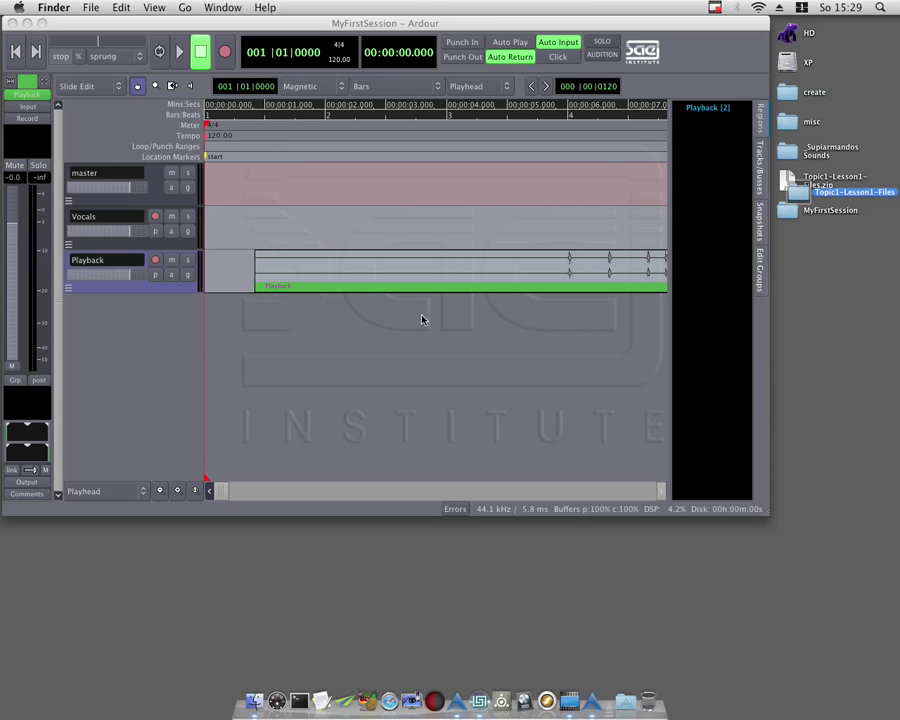
click(514, 268)
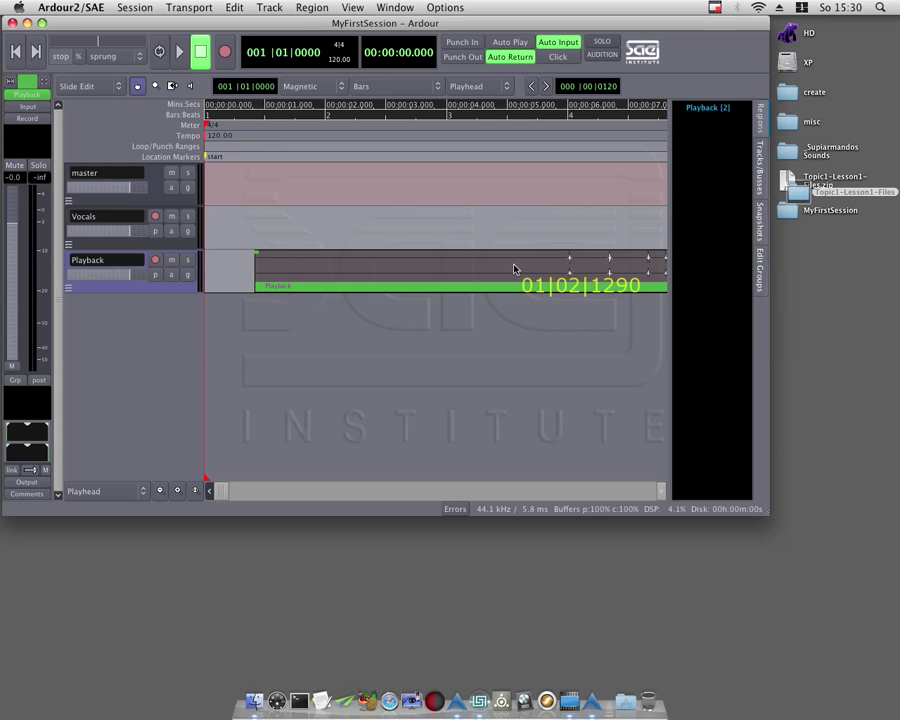
Step: Drag the Playback region left to the session start at 01|01|00
drag(514, 268, 351, 269)
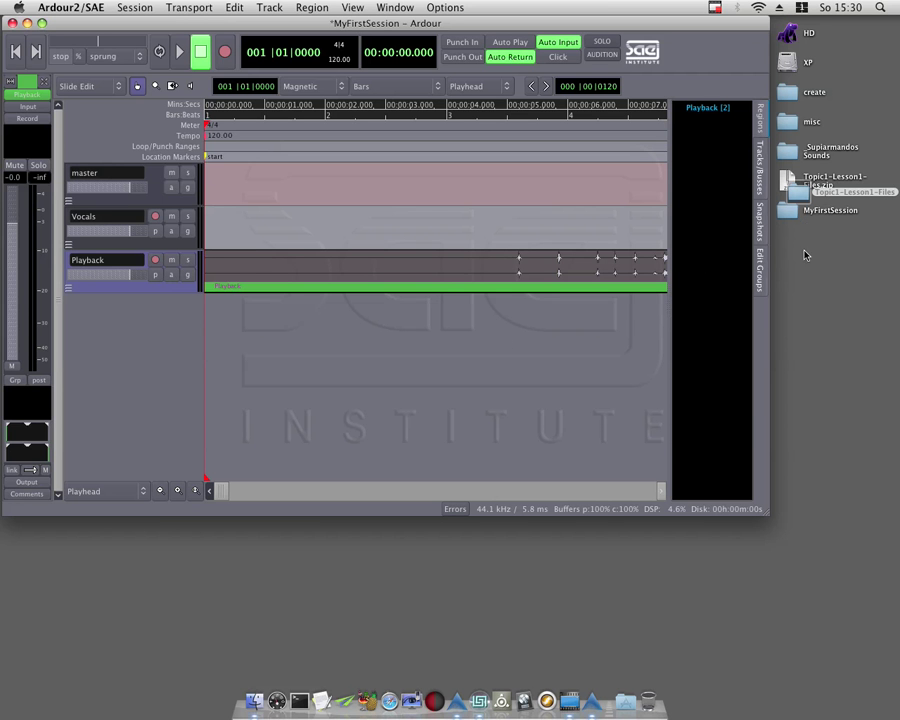
Step: Open the Topic1-Lesson1-Files folder and drag Voice-original.wav onto the Vocals track as a region
double_click(800, 196)
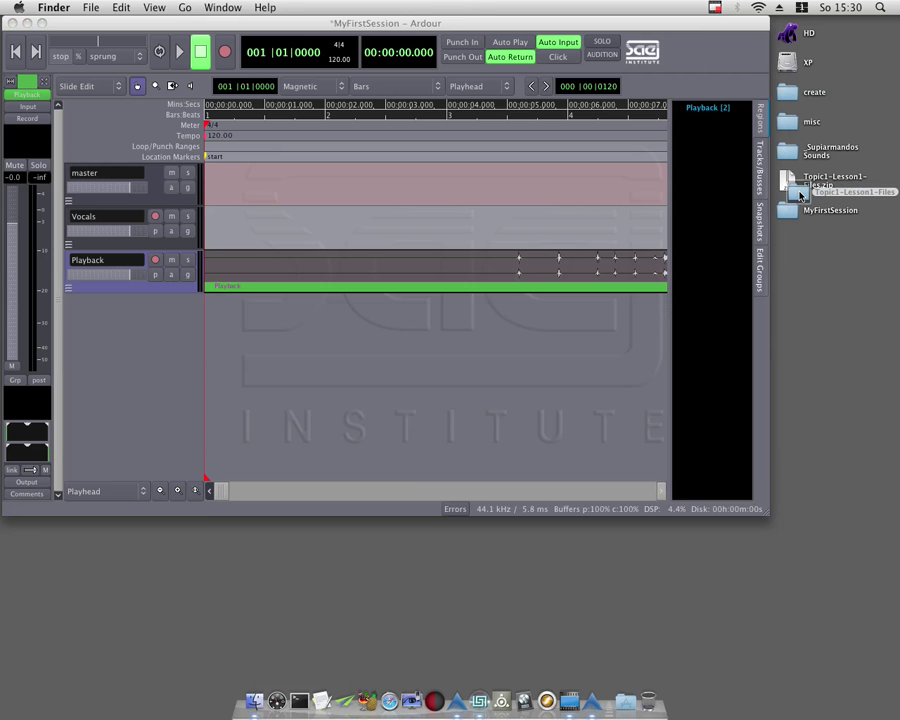
drag(512, 292, 655, 388)
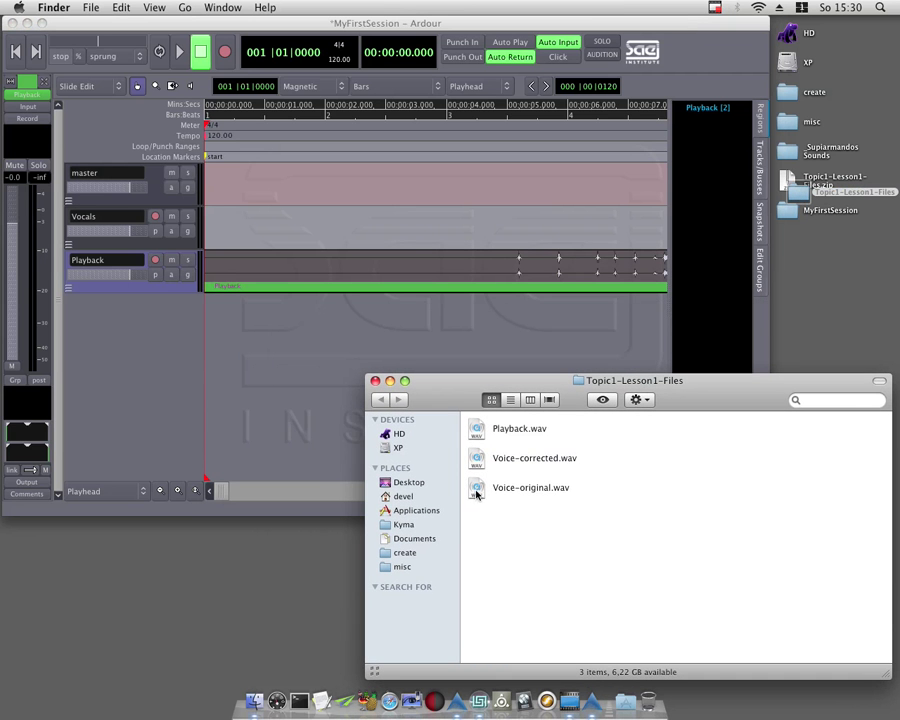
drag(477, 494, 240, 229)
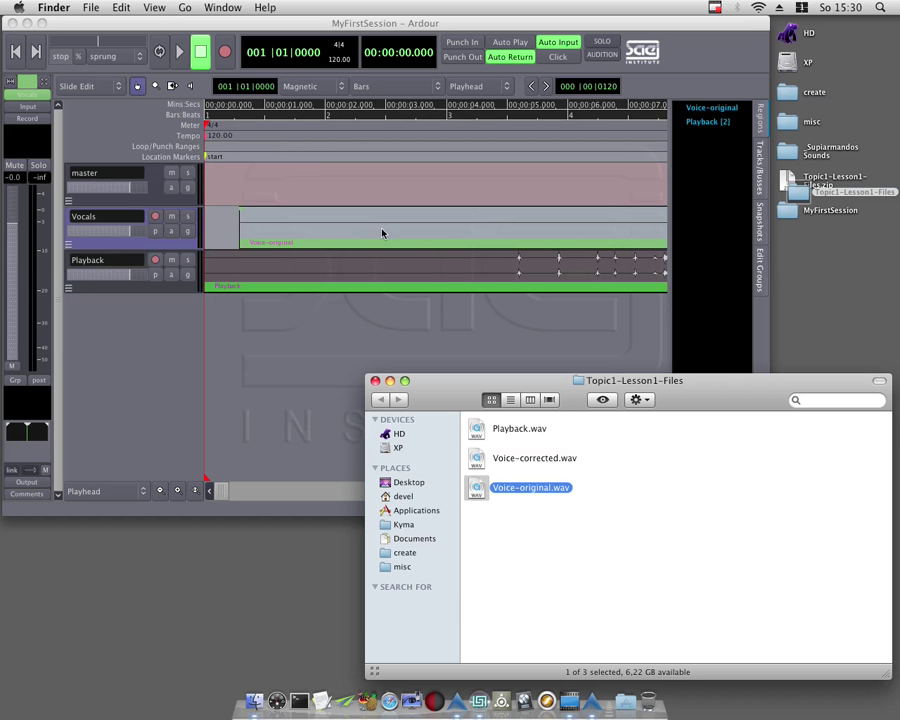
Step: Slide the Voice-original region on the Vocals track to 01|01|00, aligned with Playback
click(572, 231)
drag(572, 231, 350, 233)
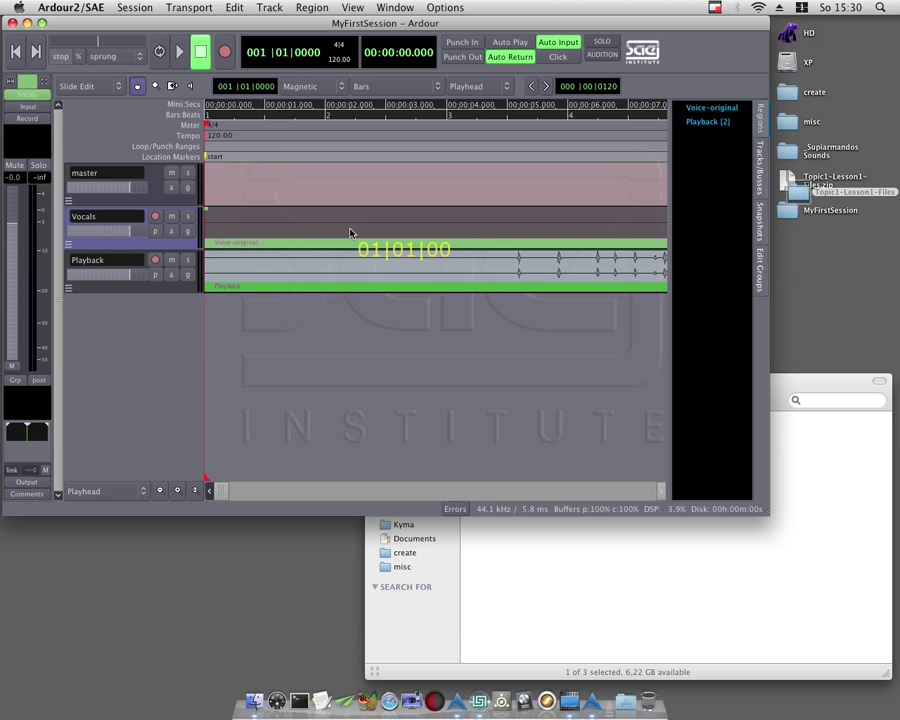
drag(350, 233, 508, 234)
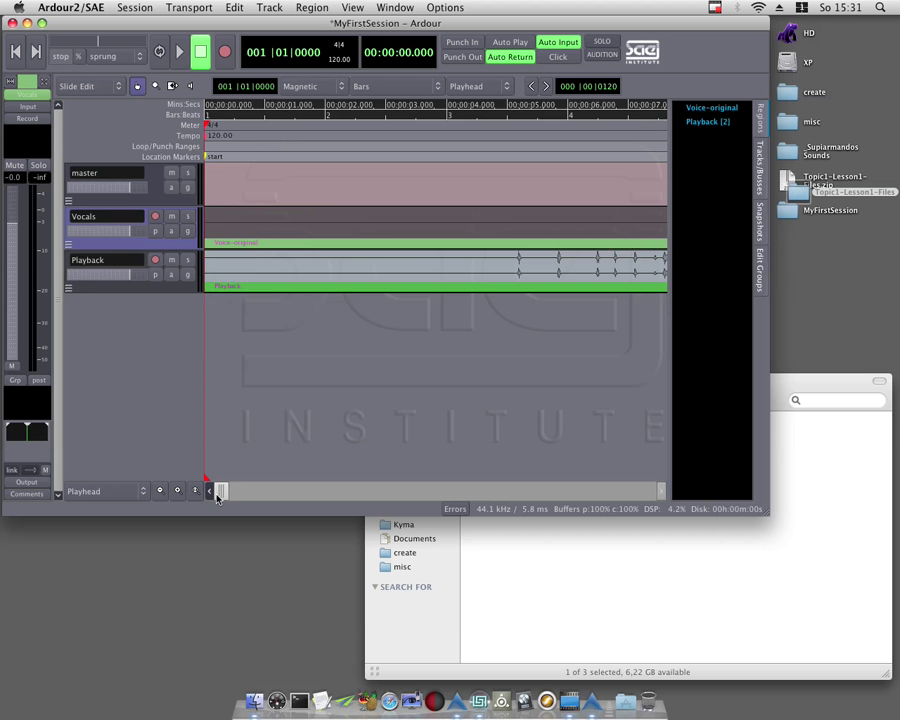
drag(221, 494, 195, 497)
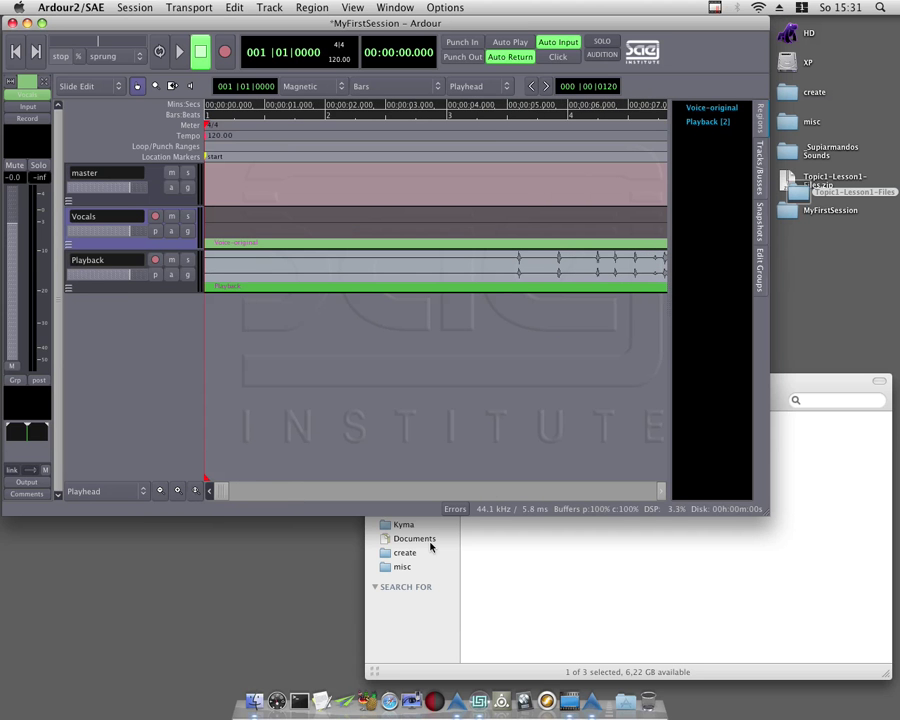